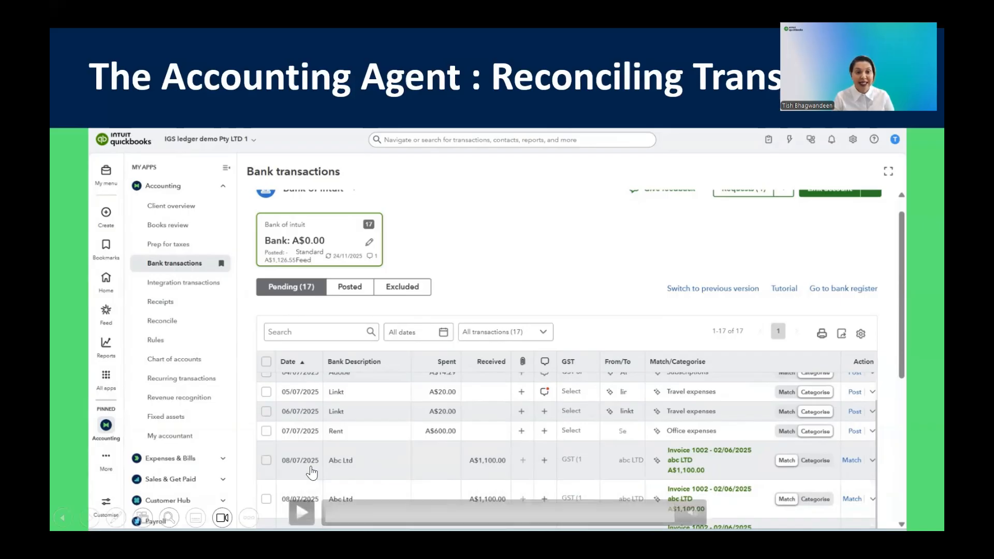
Advance the slideshow through the Accounting Agent's Ready To Post slide to the GST Agent demo
left_click(89, 522)
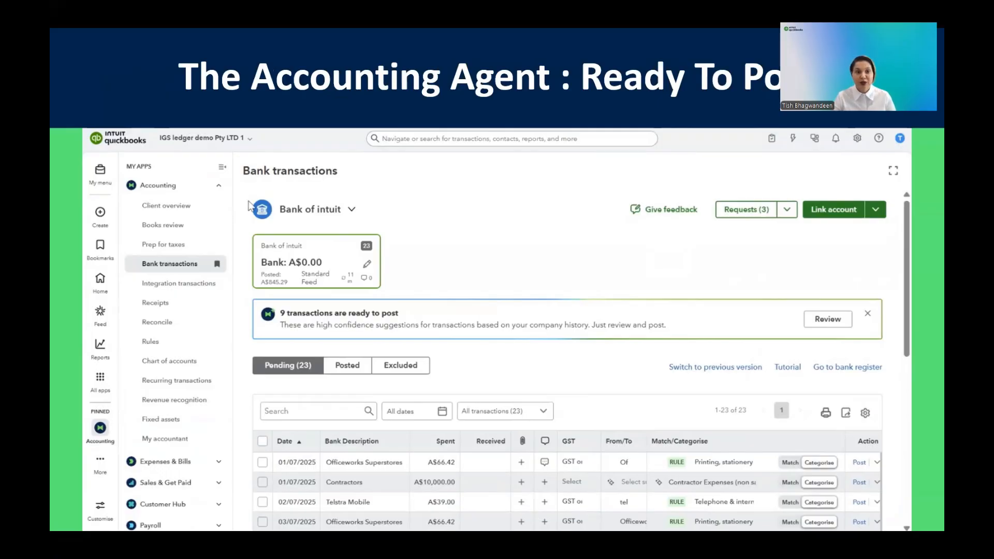
left_click(94, 519)
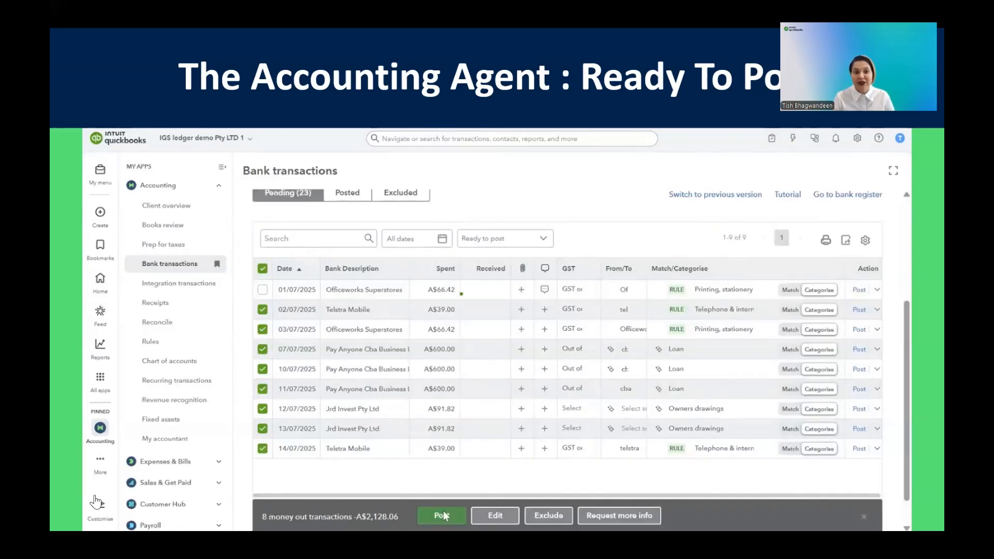
left_click(89, 518)
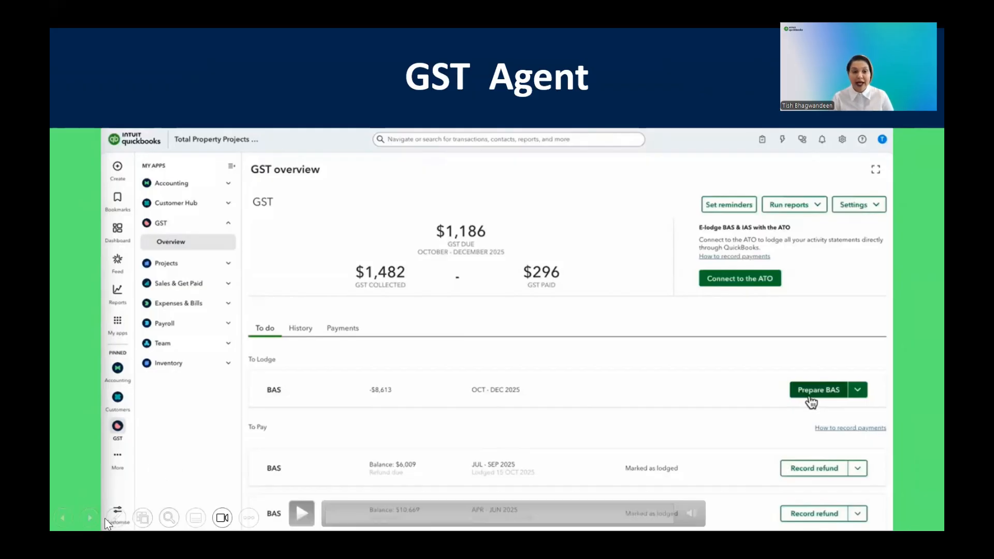
left_click(91, 522)
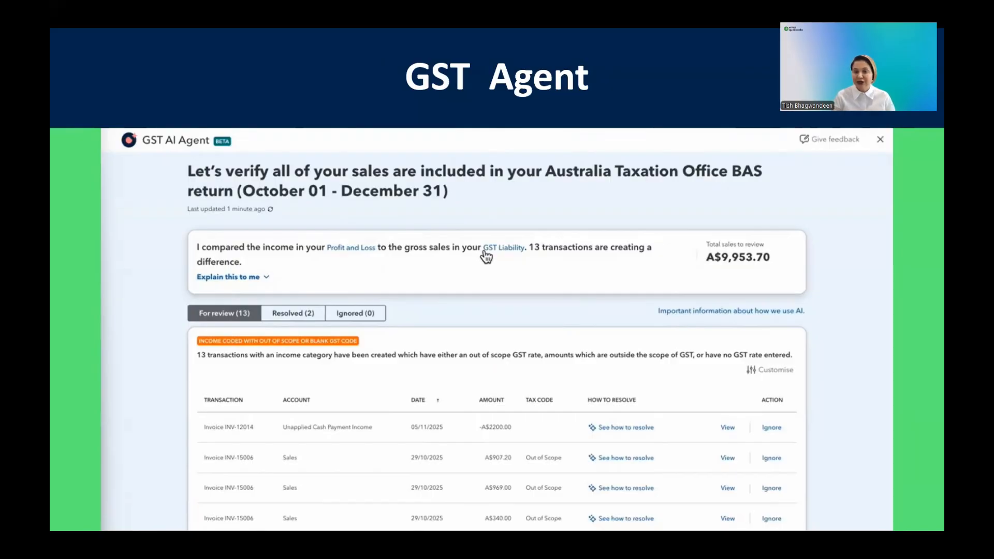
Expand the explanation of the sales difference and rate the resolution suggestion for the 29/10/2025 invoice line of A$907.20 as helpful
left_click(217, 285)
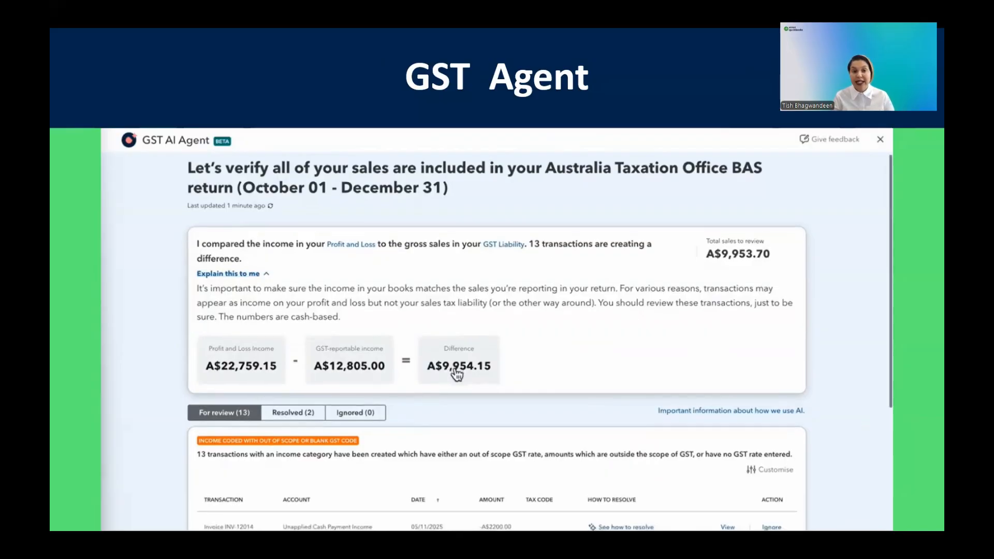
scroll(456, 373, "down", 3)
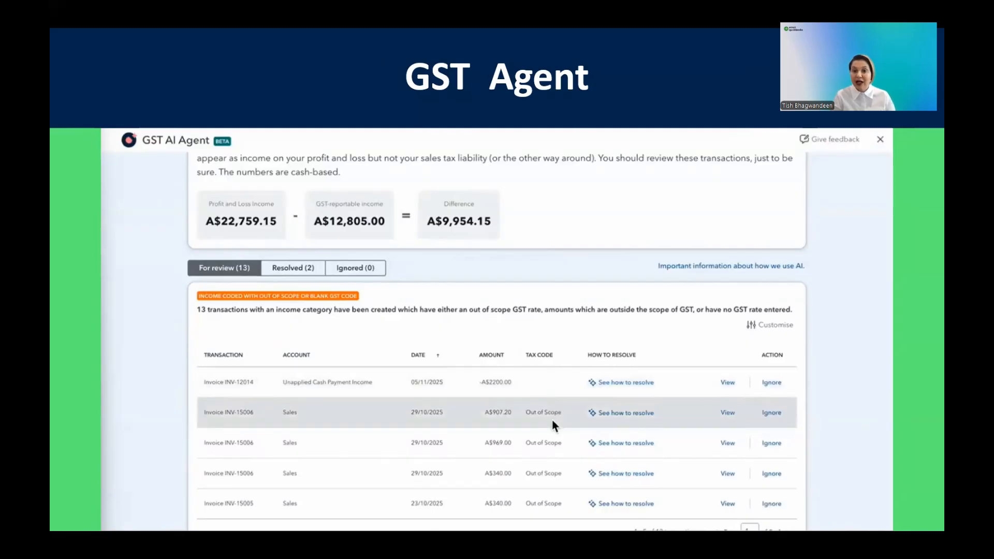
left_click(616, 417)
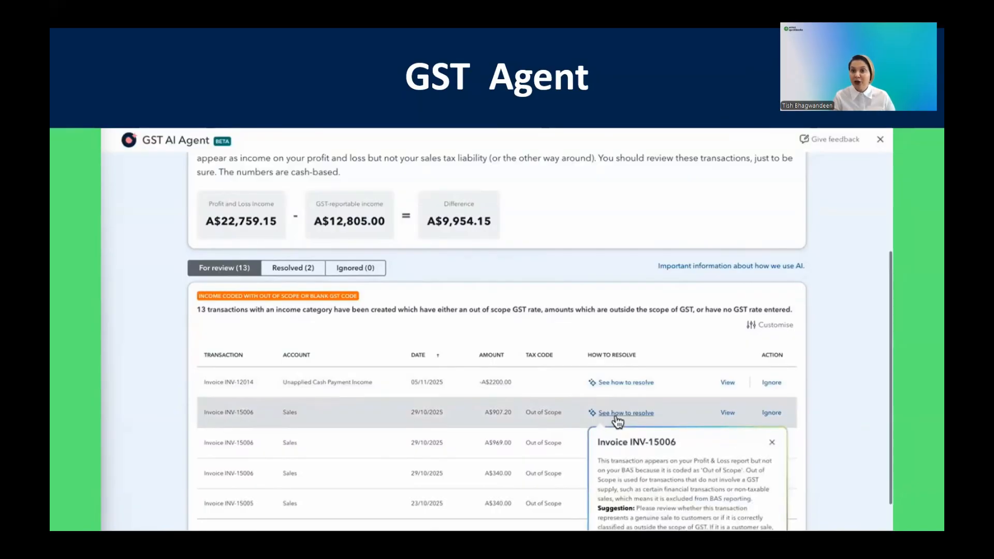
scroll(617, 423, "down", 1)
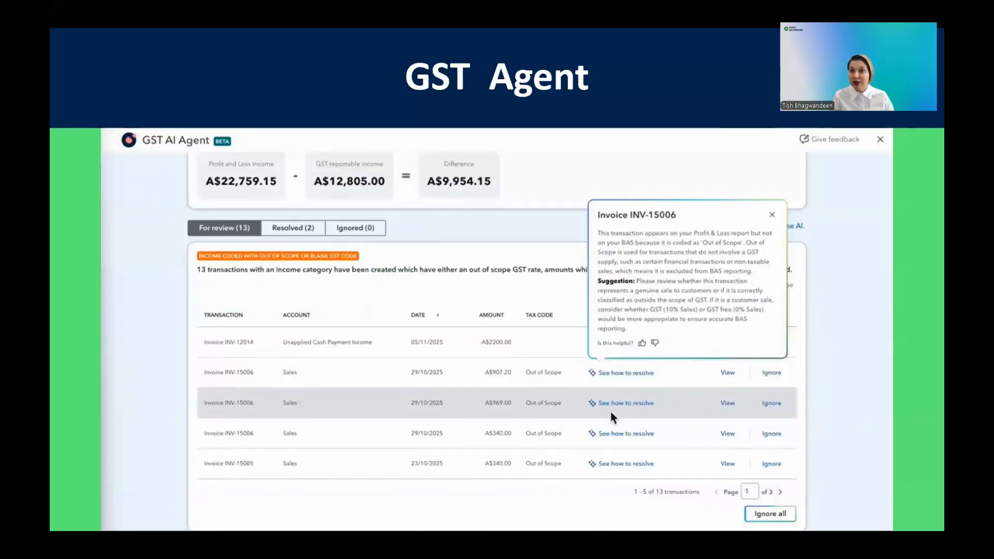
left_click(642, 343)
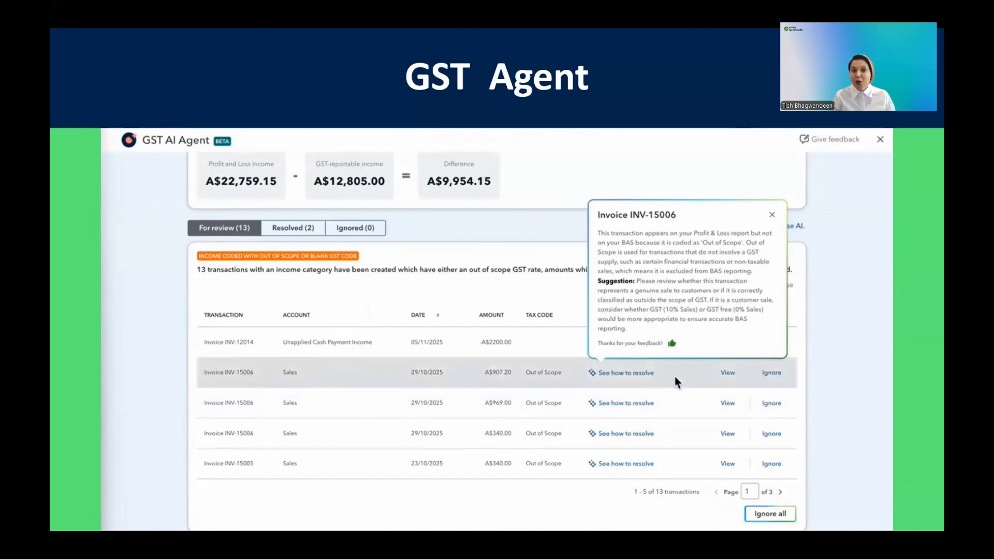
Open the invoice behind the A$907.20 line and set its invoice amounts to Inclusive of Tax
left_click(727, 375)
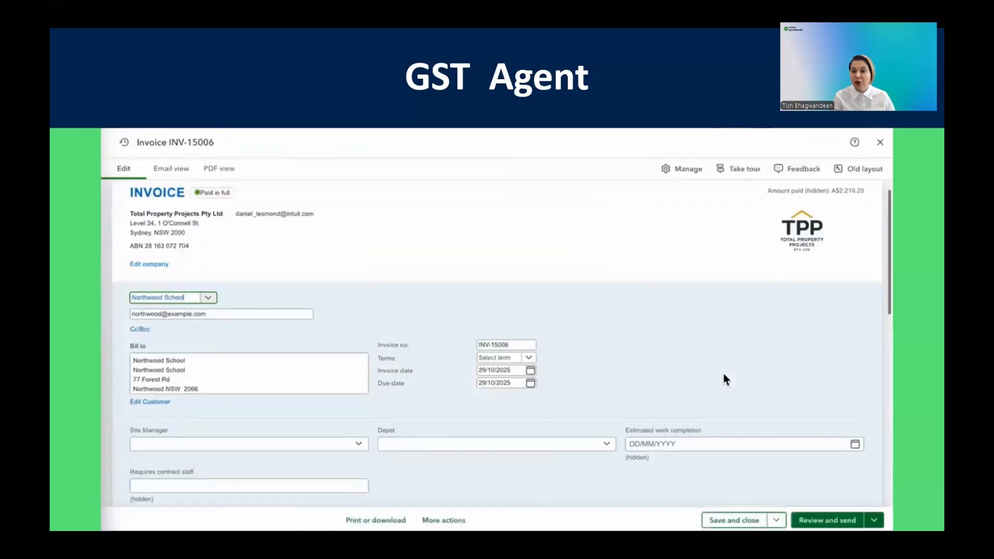
scroll(724, 379, "down", 5)
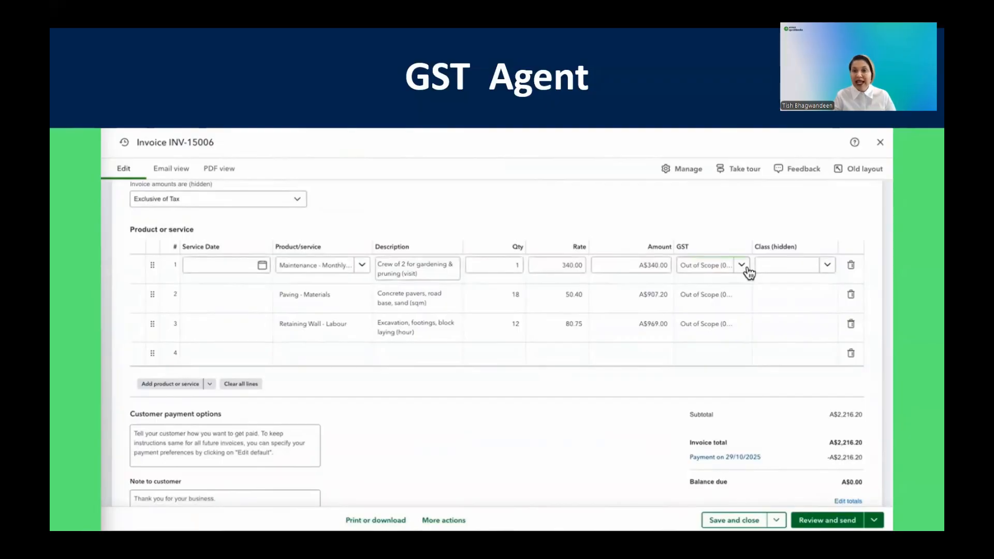
left_click(297, 203)
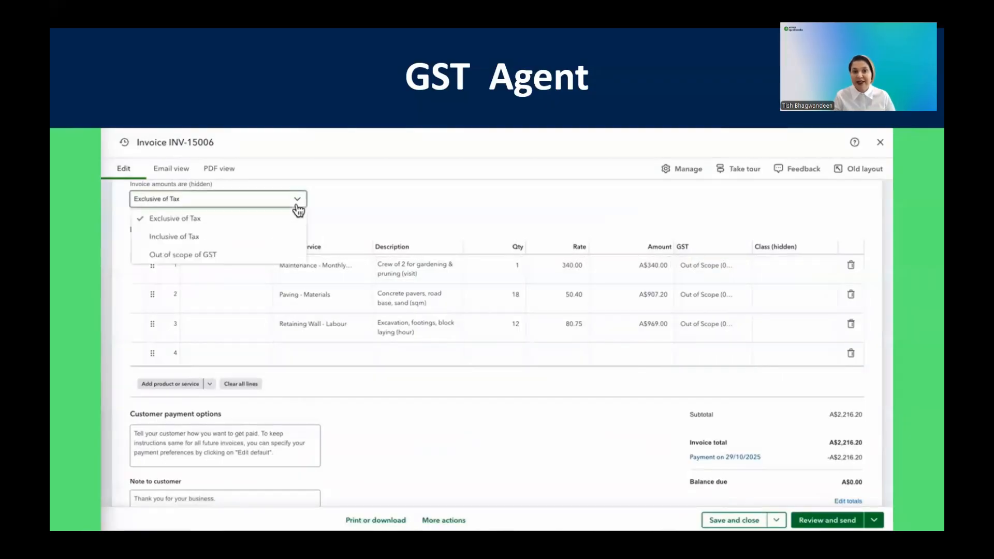
left_click(261, 238)
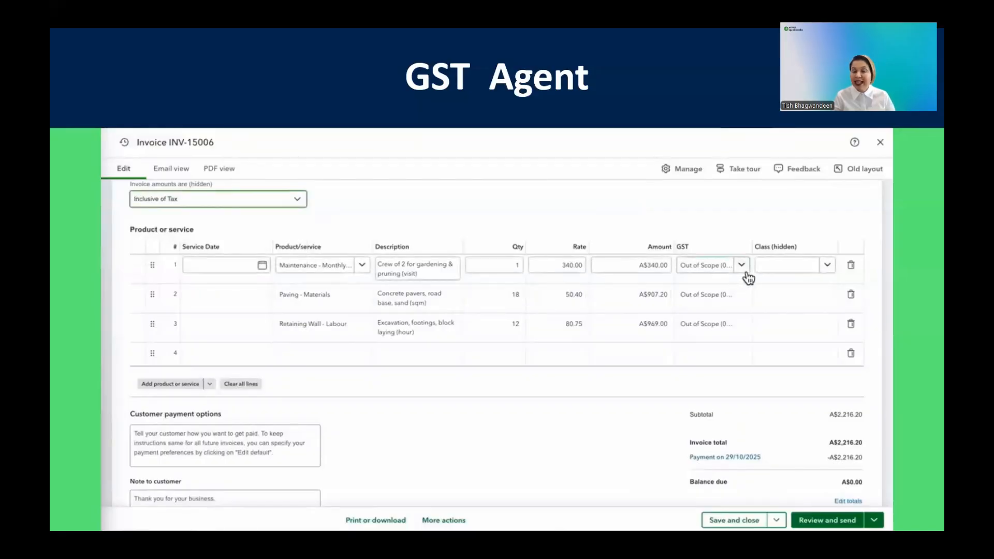
Set the GST rate of the maintenance, paving and retaining wall lines to GST (10%)
left_click(746, 274)
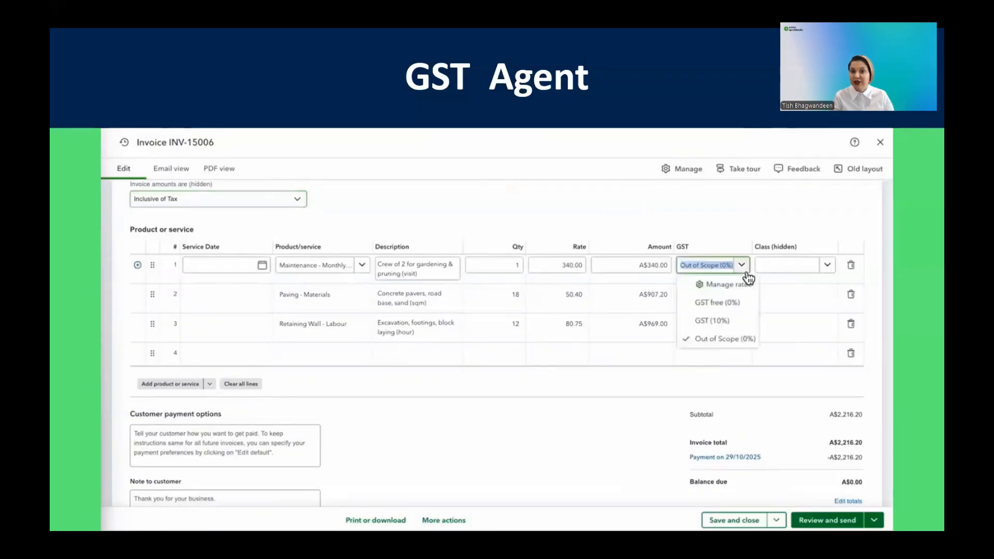
left_click(717, 324)
left_click(742, 295)
left_click(718, 357)
left_click(742, 325)
left_click(695, 379)
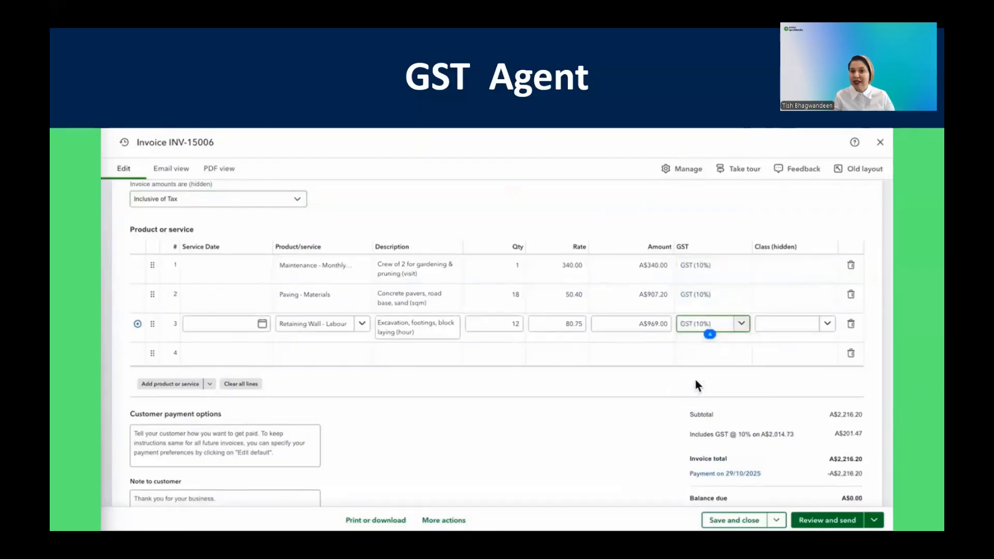
Save and close the invoice, and return to the updated list of sales for review in the GST AI Agent
left_click(735, 520)
left_click(544, 366)
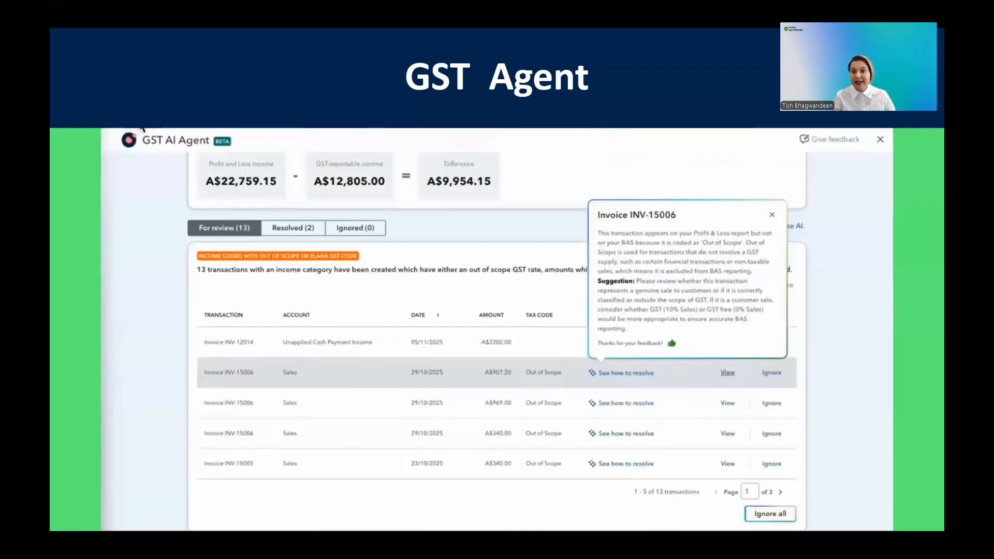
left_click(141, 127)
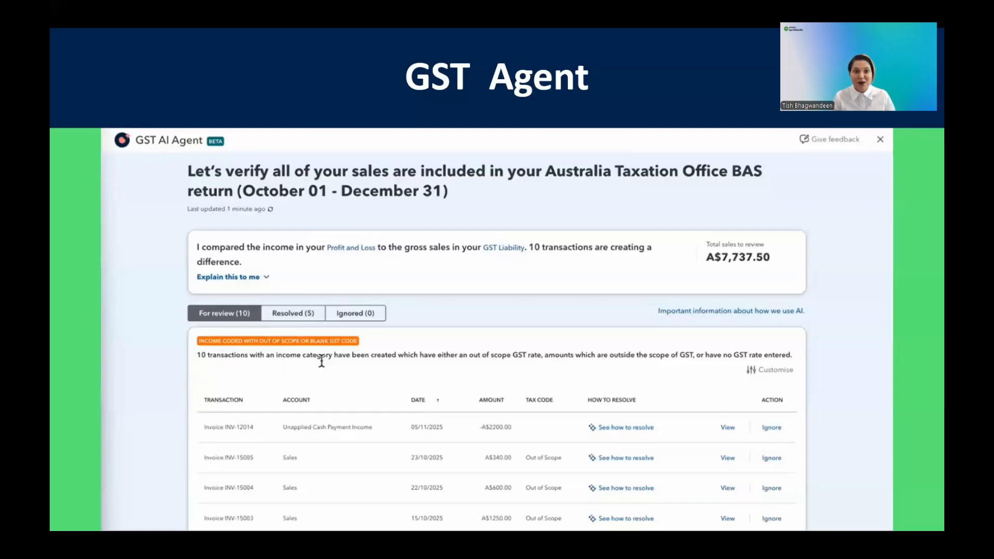
Advance the slideshow to the Key Take Aways slide
left_click(85, 520)
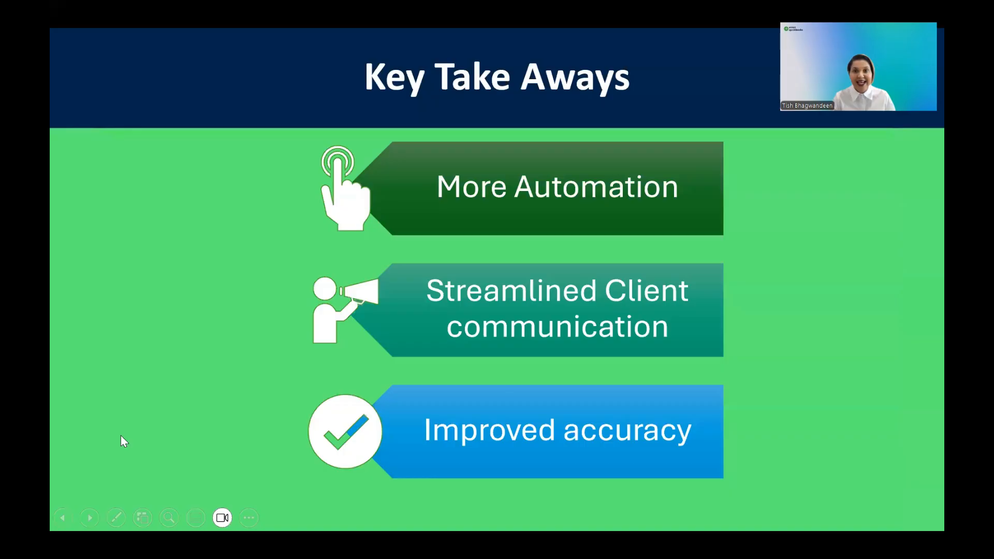
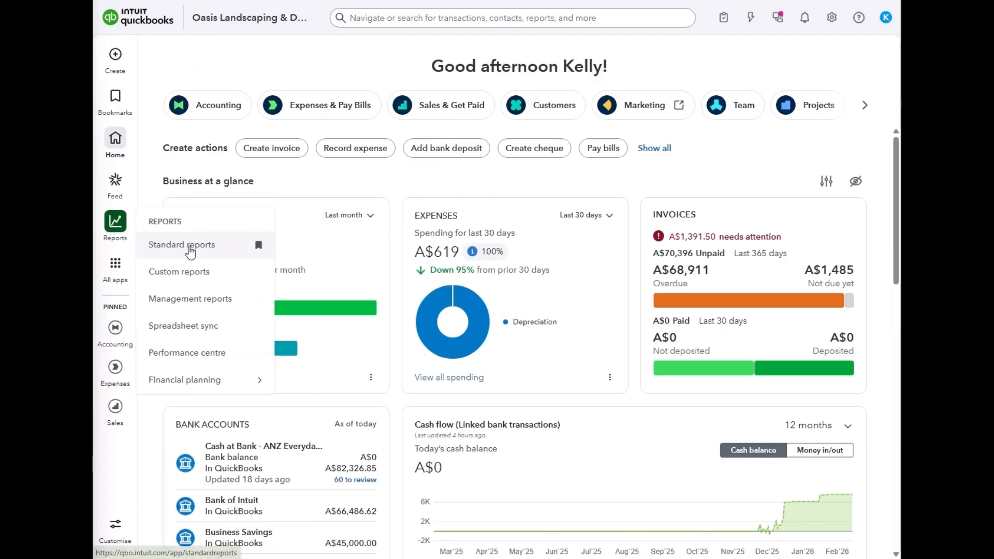
Open the Balance Sheet from the standard reports and review its current and long-term assets
left_click(191, 250)
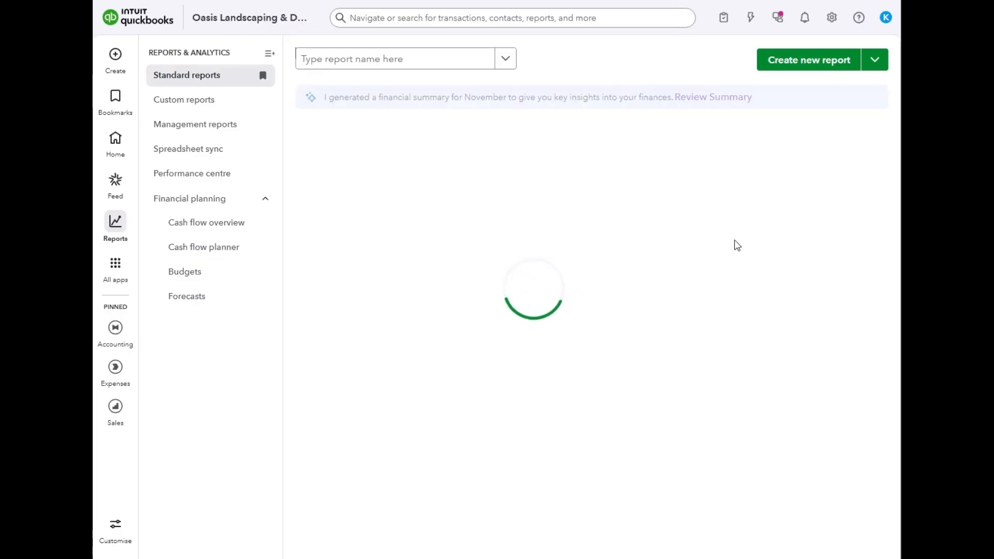
left_click(356, 183)
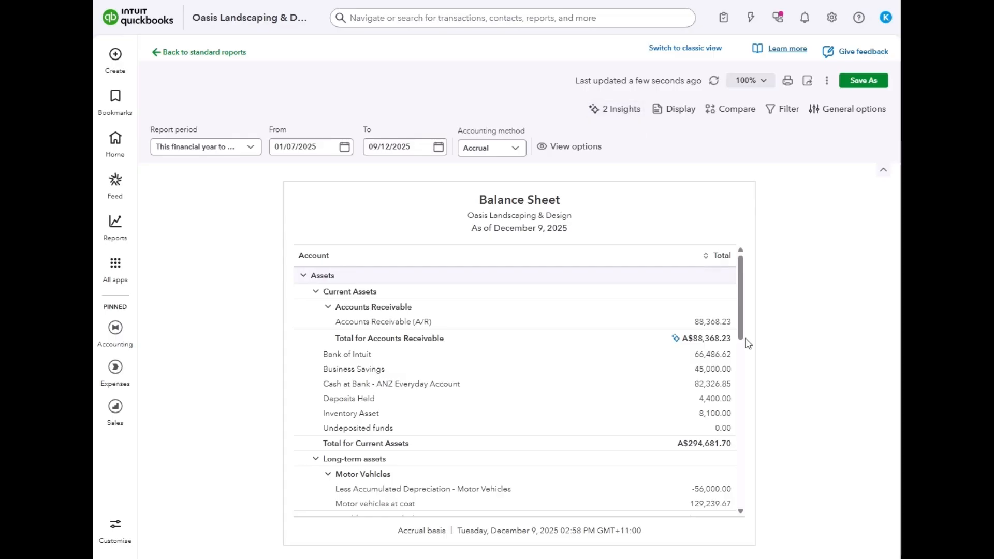
scroll(743, 337, "down", 5)
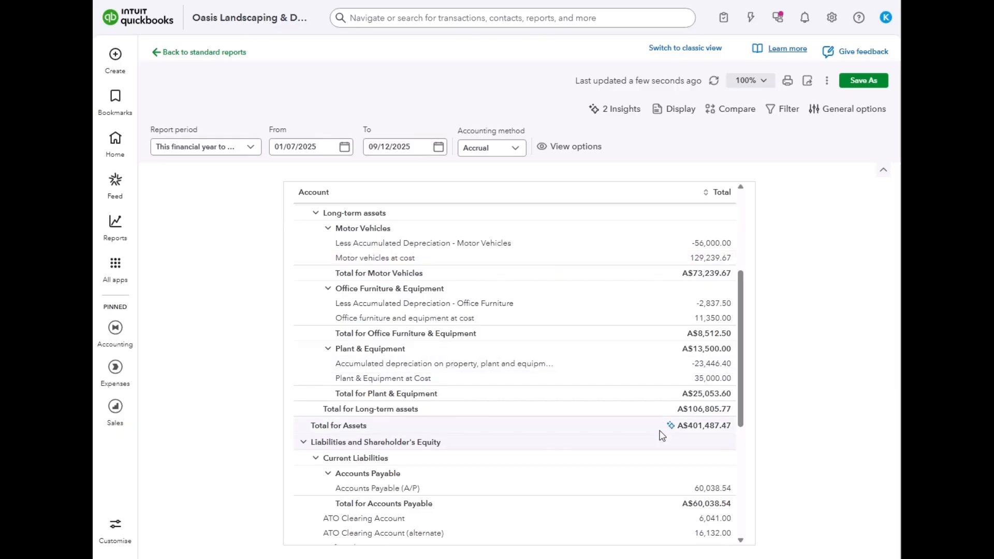
scroll(676, 434, "up", 3)
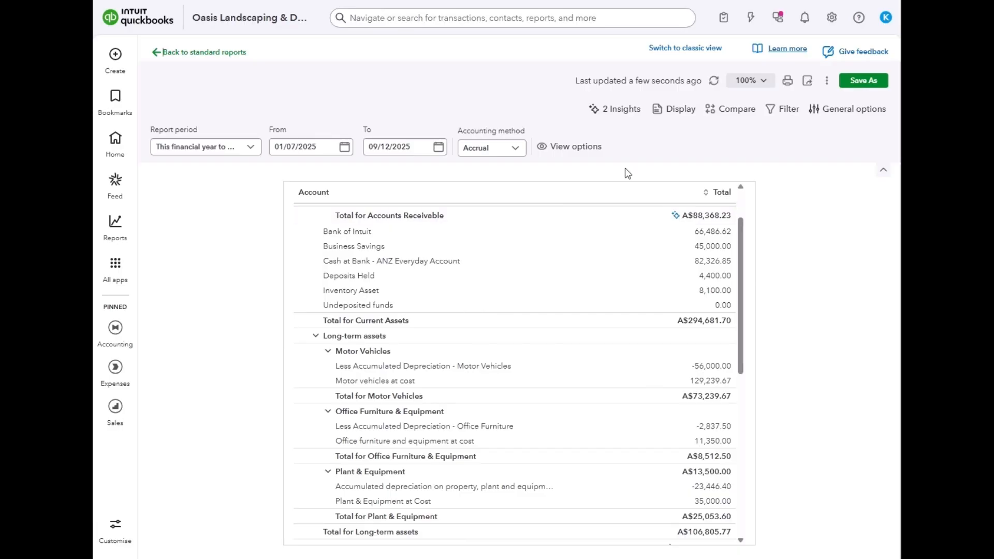
Open the Balance Sheet insights and examine the root causes behind the Accounts Receivable and Assets insights, including the linked customer
left_click(618, 111)
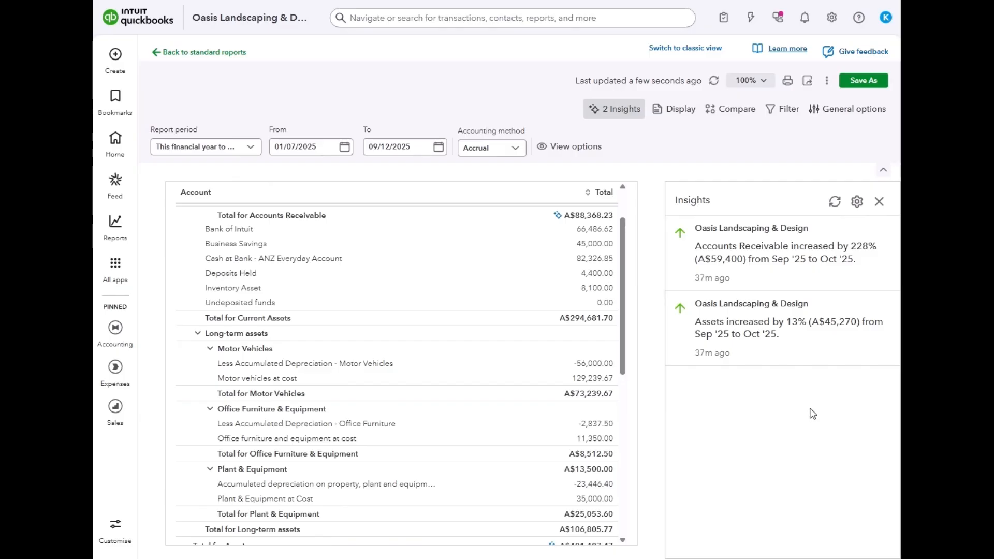
left_click(875, 284)
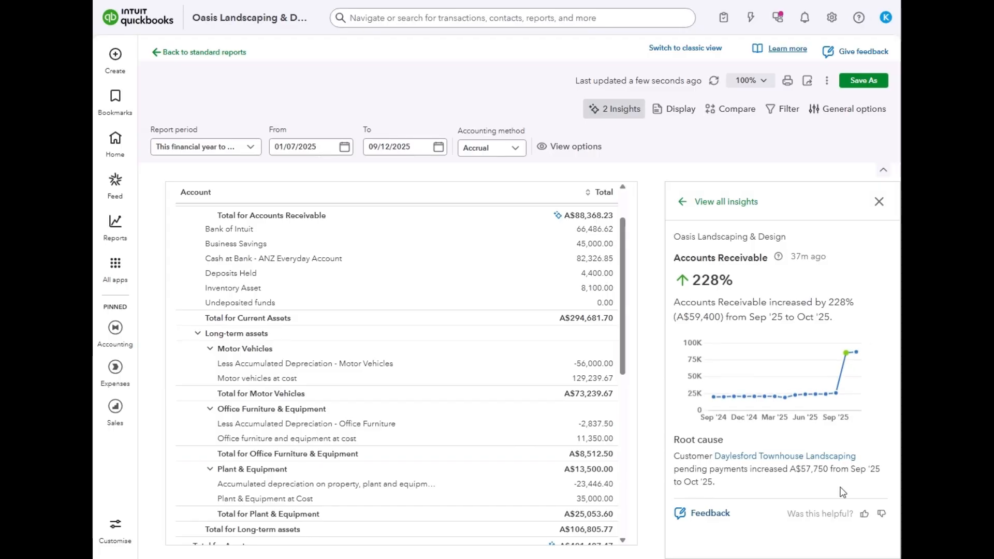
left_click(793, 458)
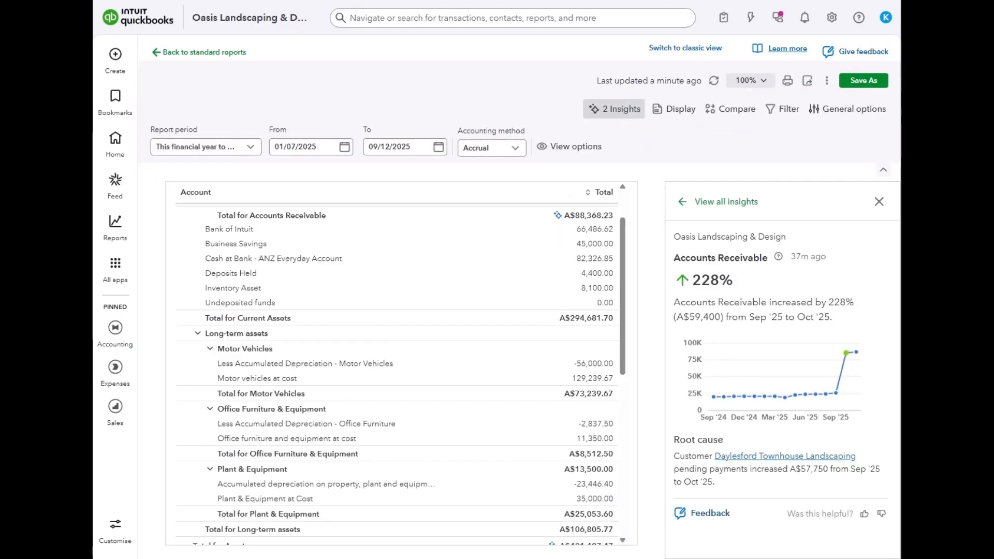
left_click(733, 205)
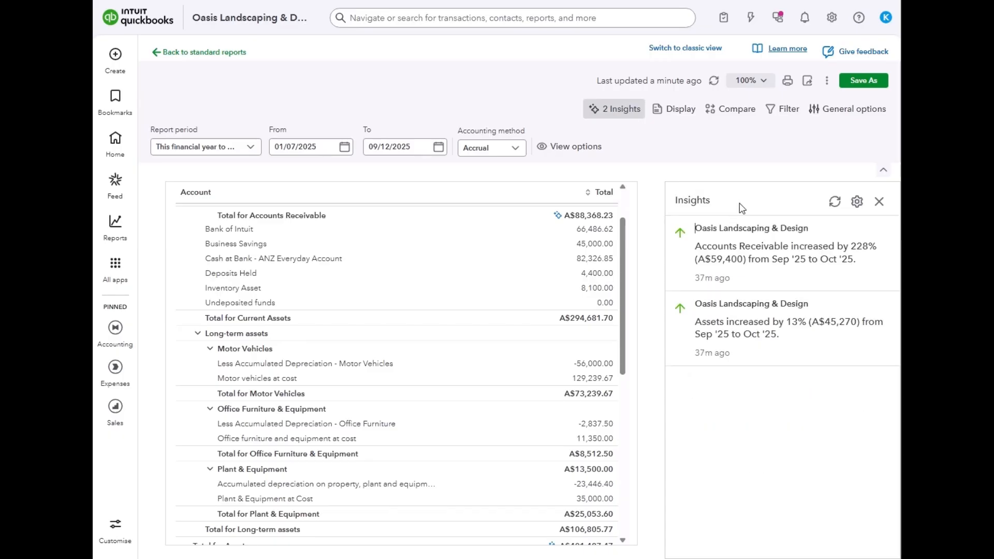
left_click(845, 356)
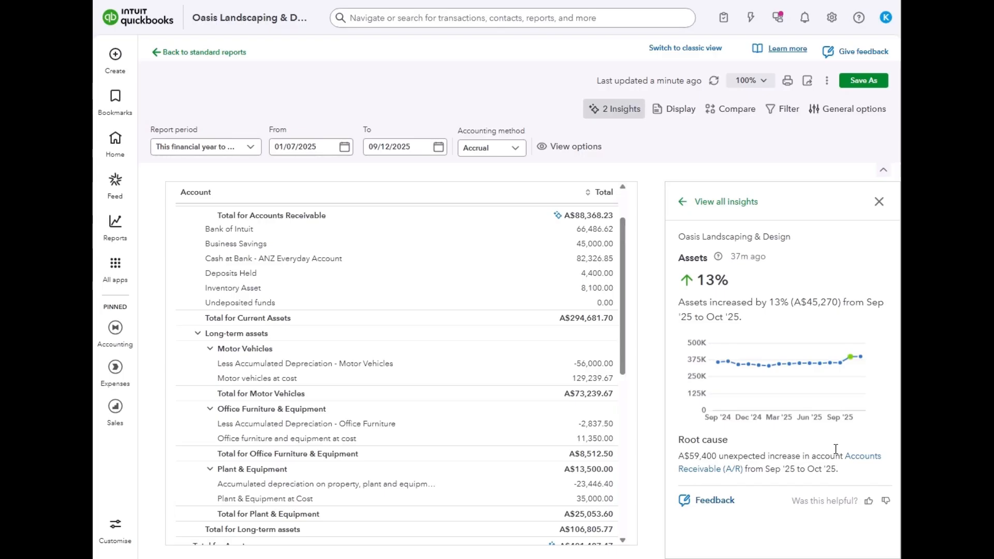
Open the Profit and Loss report from the favourite standard reports and show its insights
left_click(210, 53)
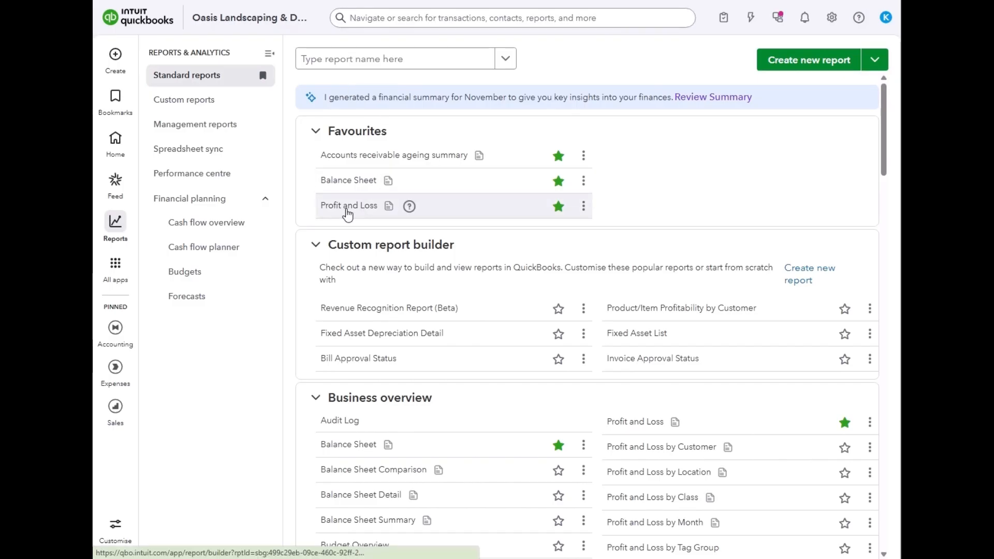
left_click(348, 213)
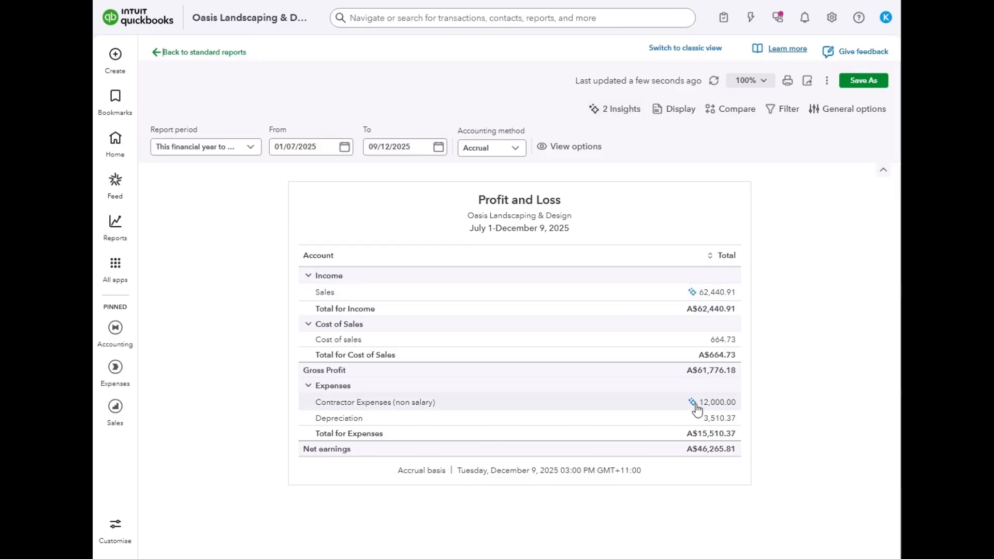
left_click(622, 118)
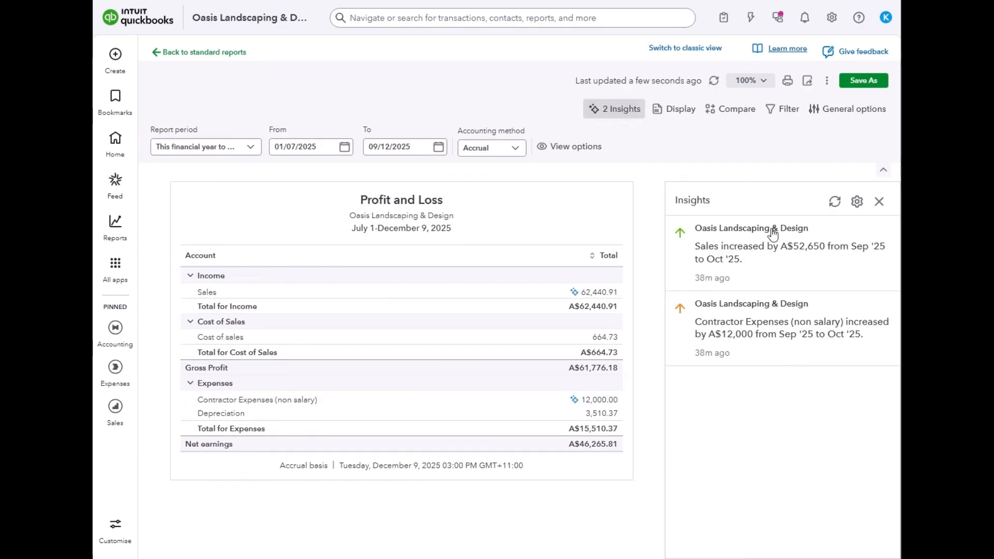
Examine all root causes of the Sales insight, including the Daylesford Townhouse Landscaping income, and the root cause of the Contractor Expenses insight
left_click(870, 278)
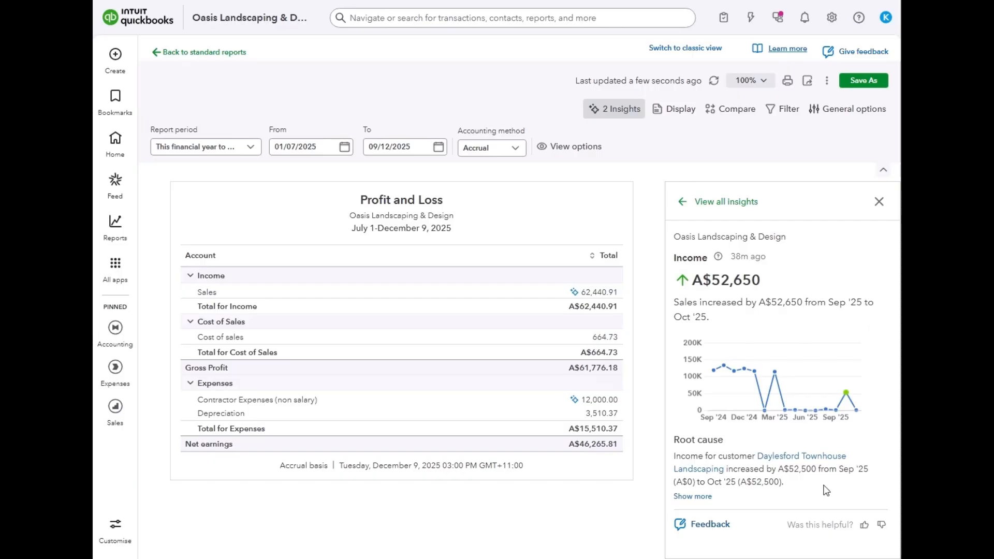
left_click(697, 498)
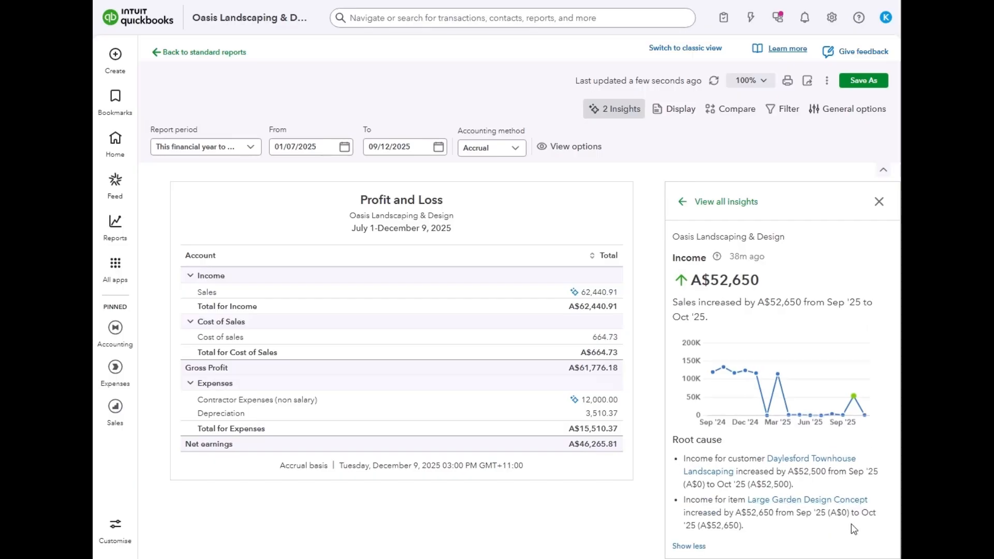
left_click(821, 460)
left_click(746, 205)
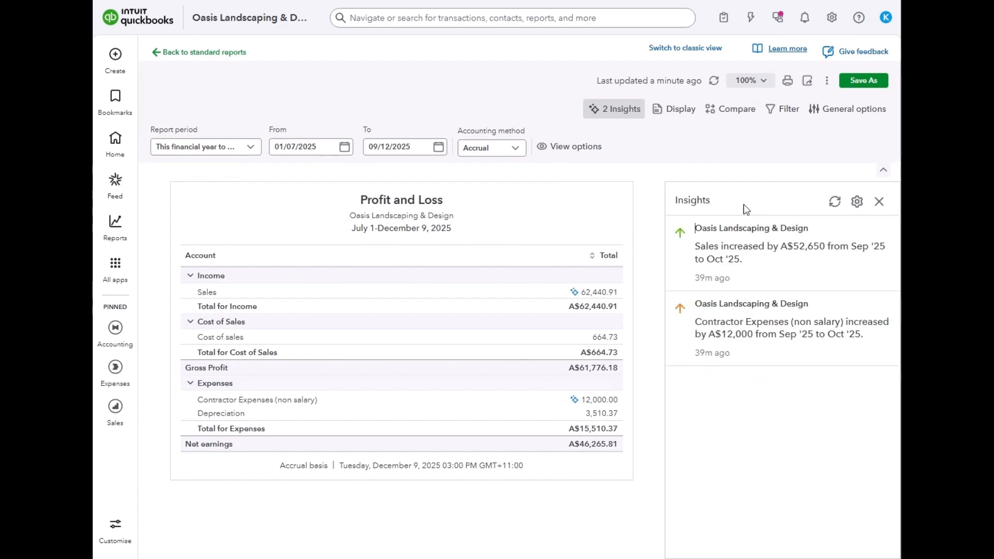
left_click(871, 355)
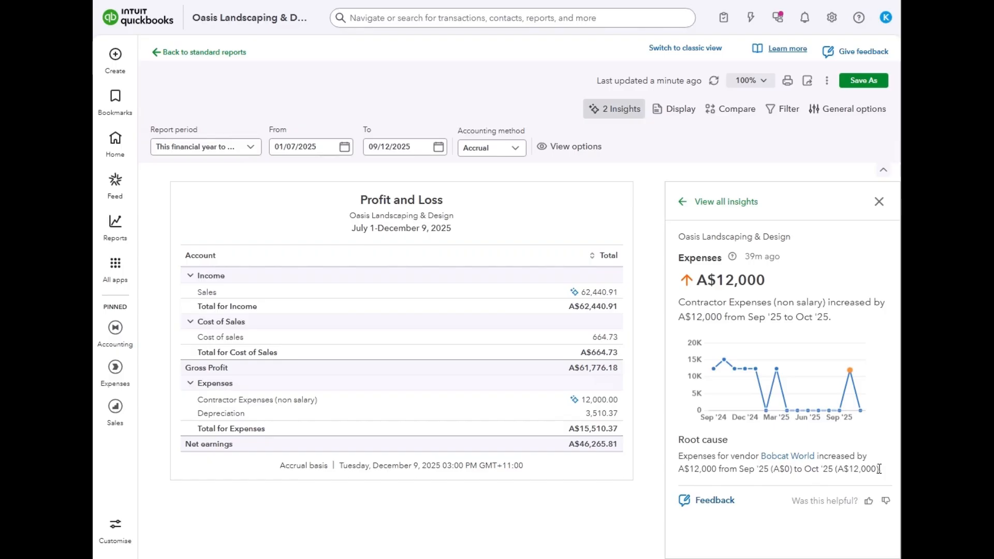
Return from the Contractor Expenses insight to the full list of Profit and Loss insights
left_click(709, 206)
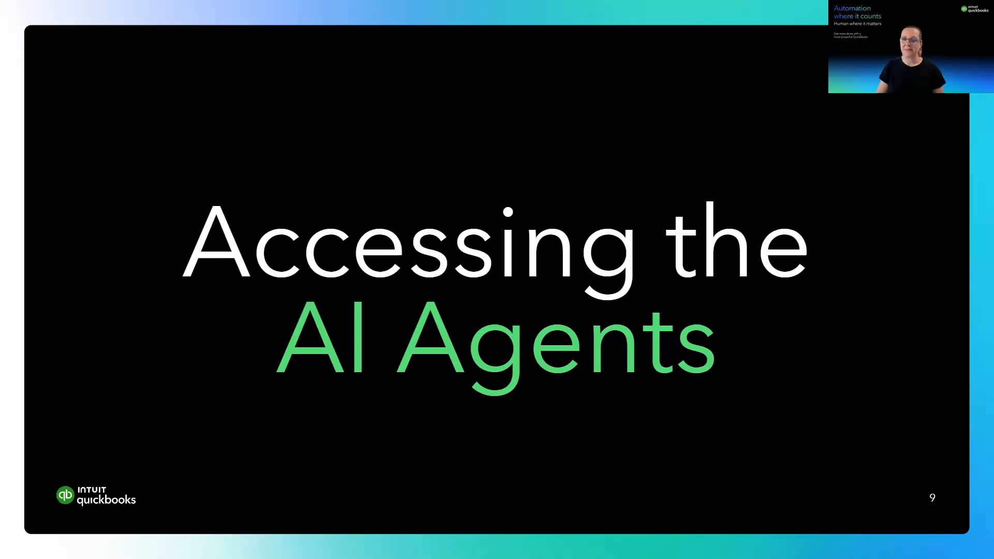
key("Right")
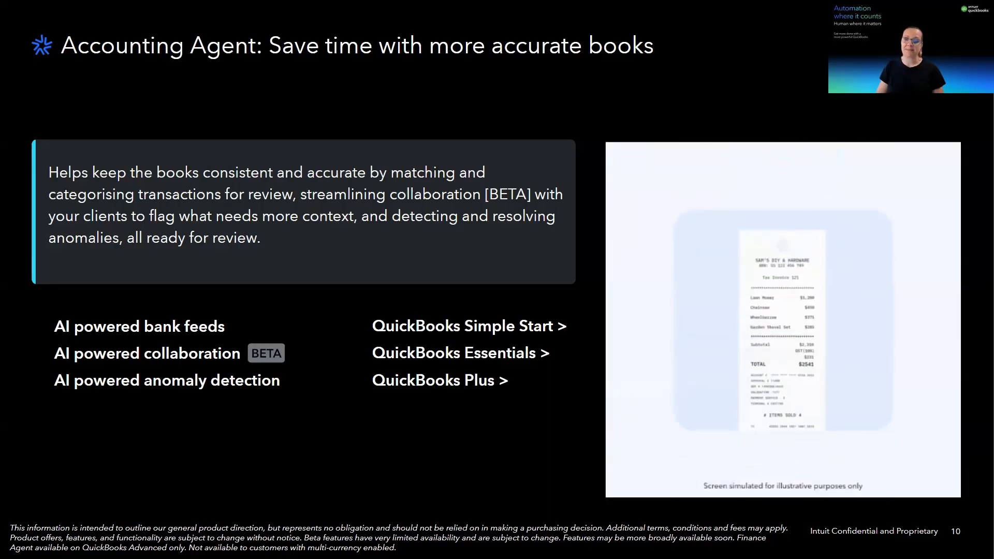
key("Right")
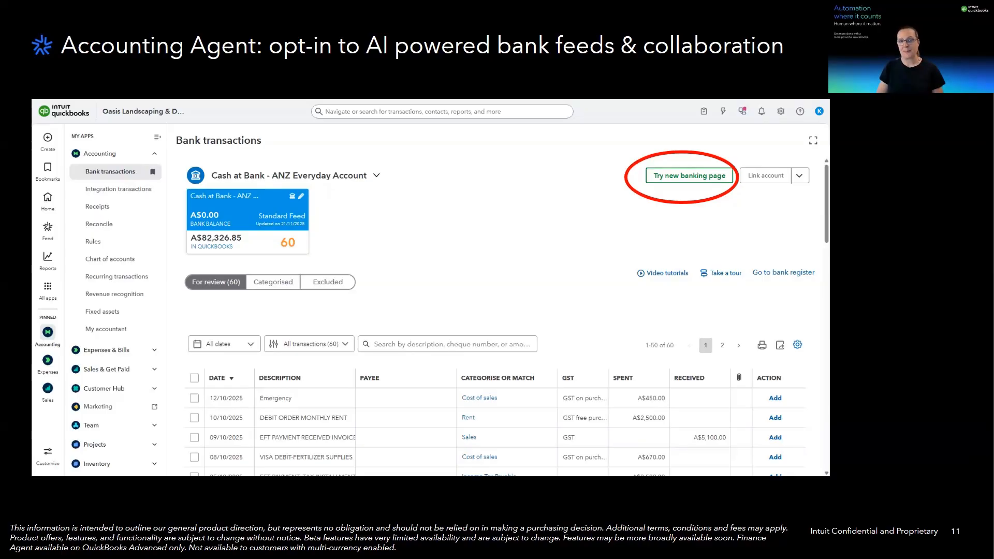
key("Right")
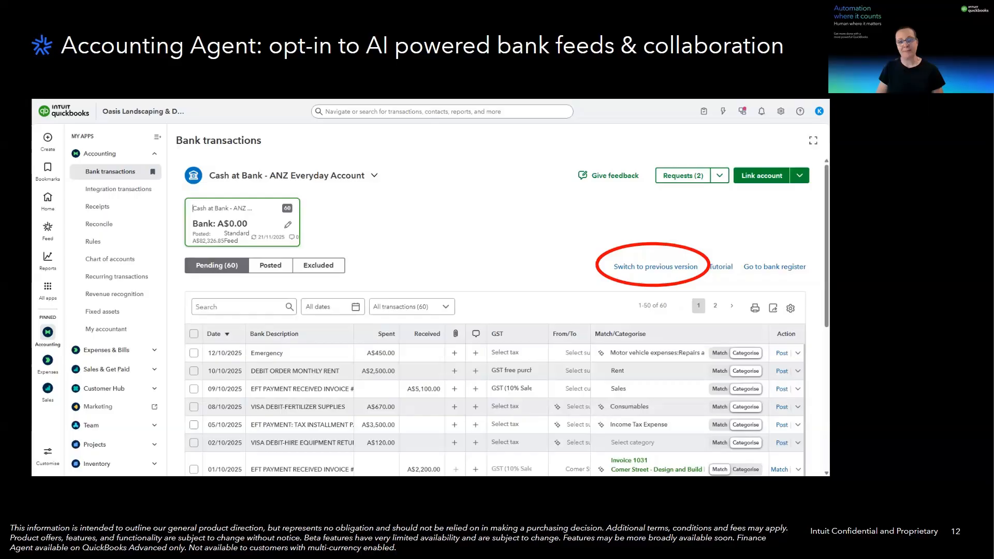
key("Right")
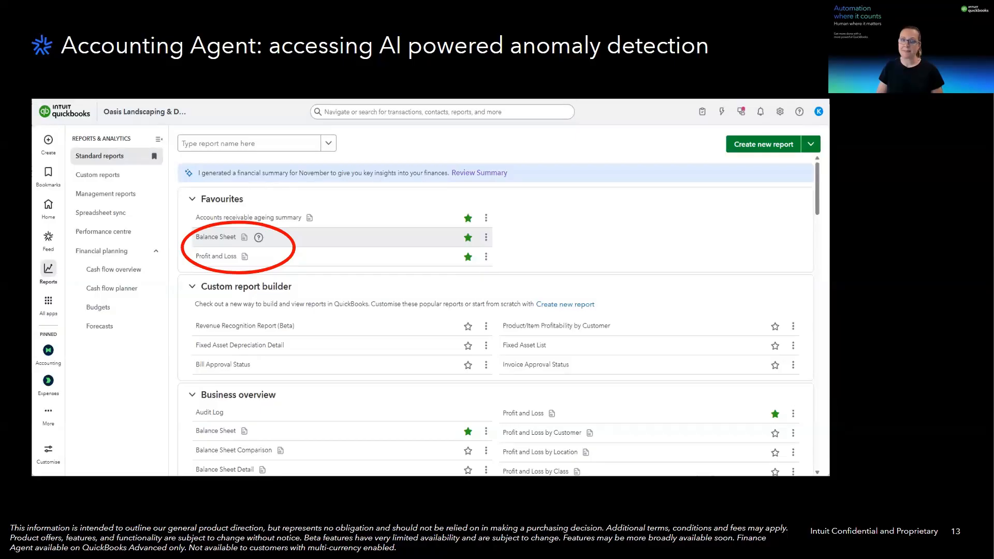
key("Right")
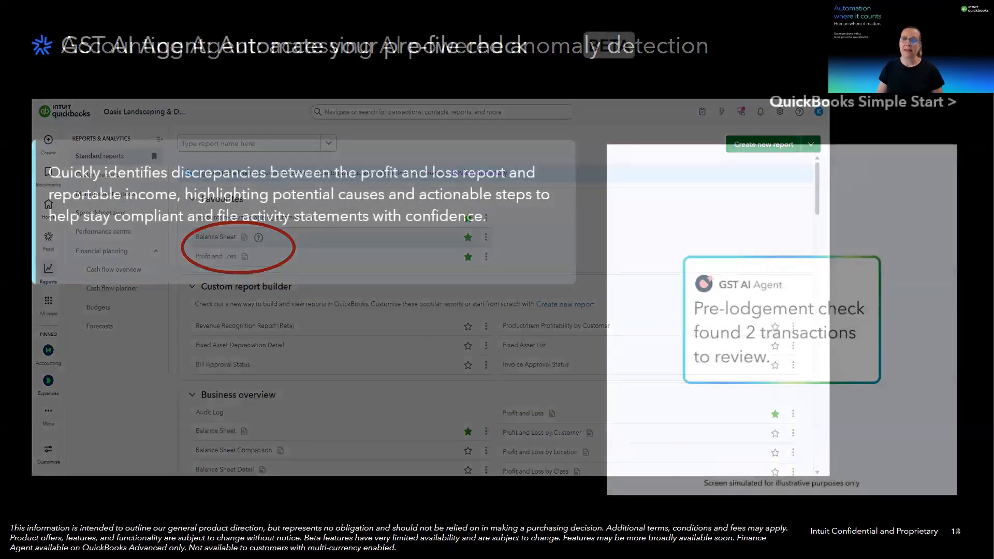